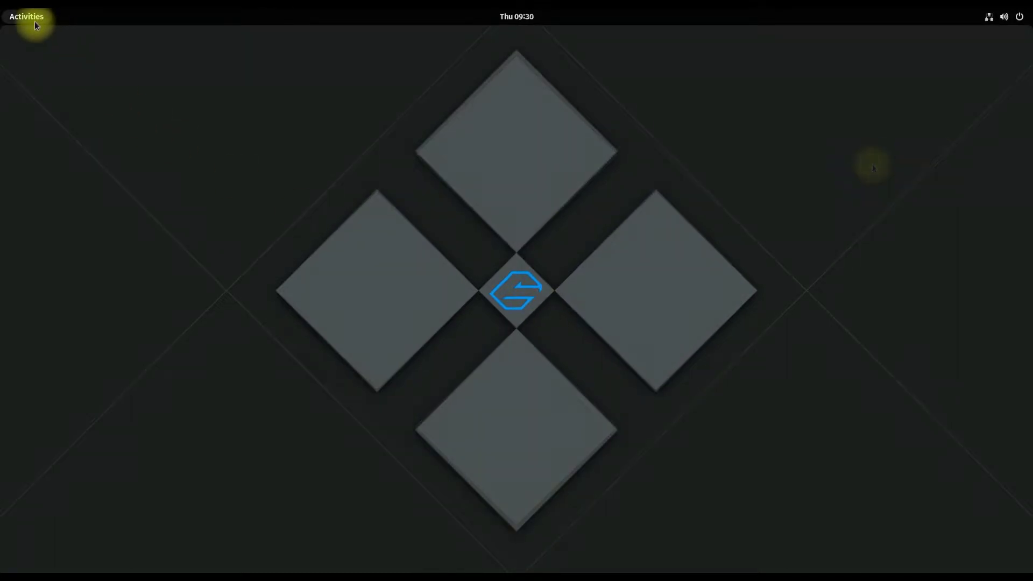
Launch the Garuda Linux installer and accept the default welcome, location and keyboard settings
{"action": "left_click", "coordinate": [26, 17]}
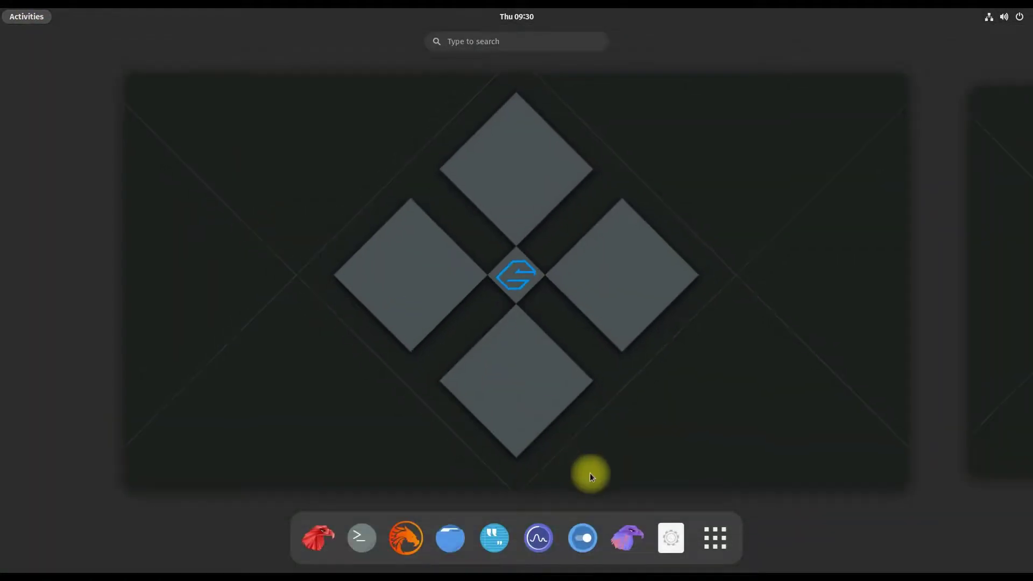
{"action": "left_click", "coordinate": [670, 537]}
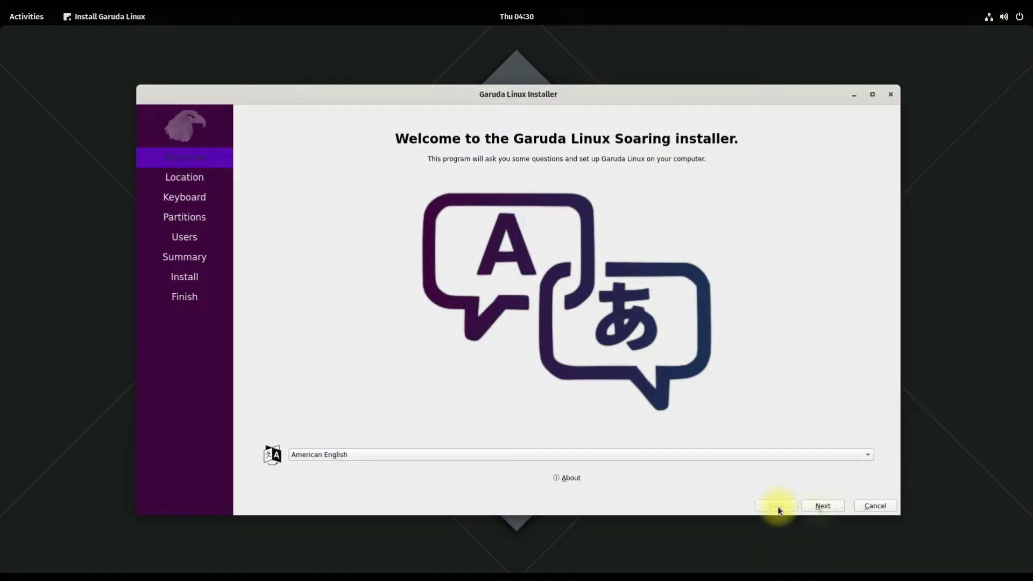
{"action": "left_click", "coordinate": [820, 507]}
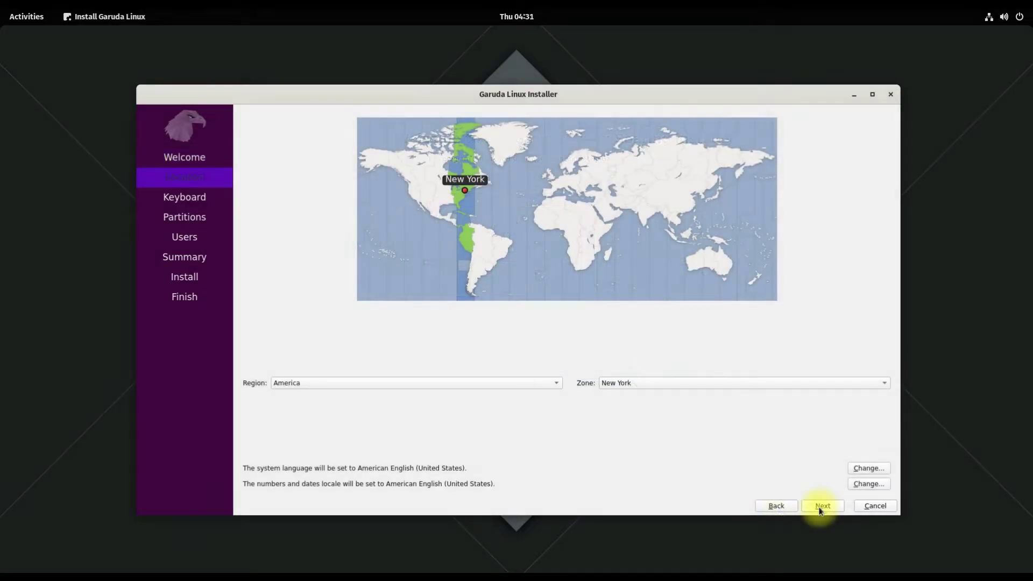
{"action": "left_click", "coordinate": [820, 507]}
{"action": "left_click", "coordinate": [819, 505]}
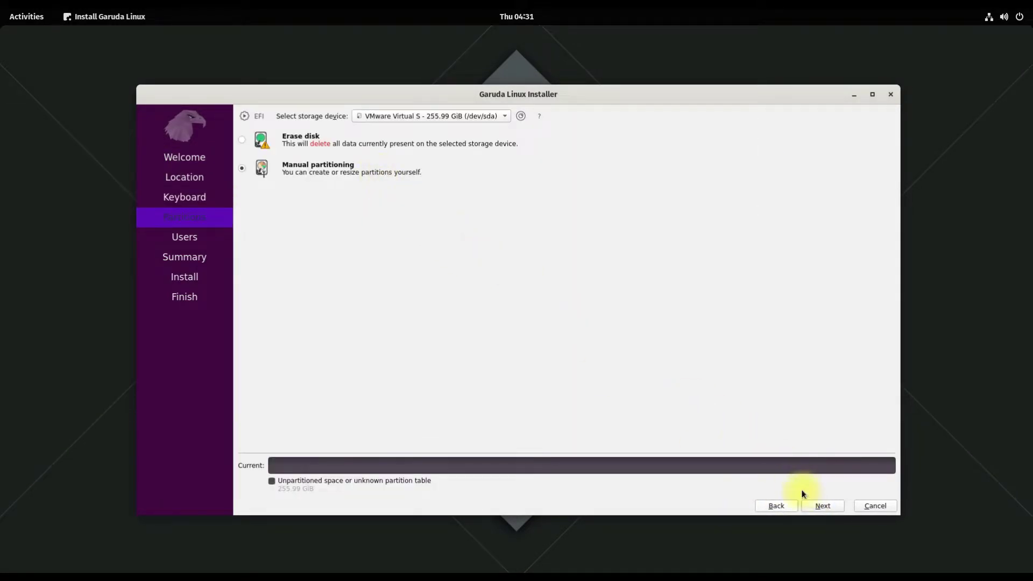
Create a new empty partition table on the 255.99 GiB disk and select its free space
{"action": "left_click", "coordinate": [818, 504]}
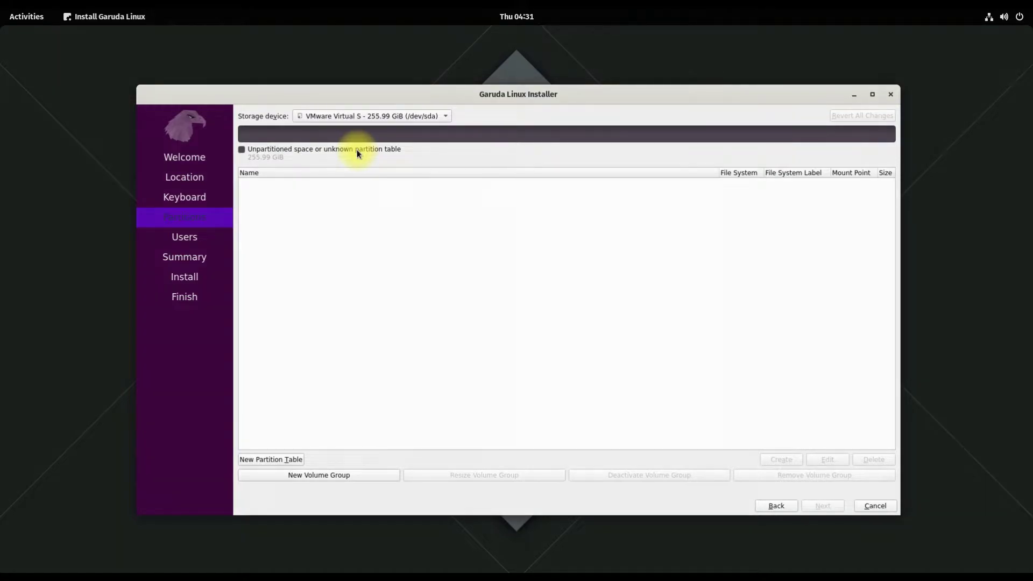
{"action": "left_click", "coordinate": [258, 458]}
{"action": "left_click", "coordinate": [584, 348]}
{"action": "left_click", "coordinate": [306, 183]}
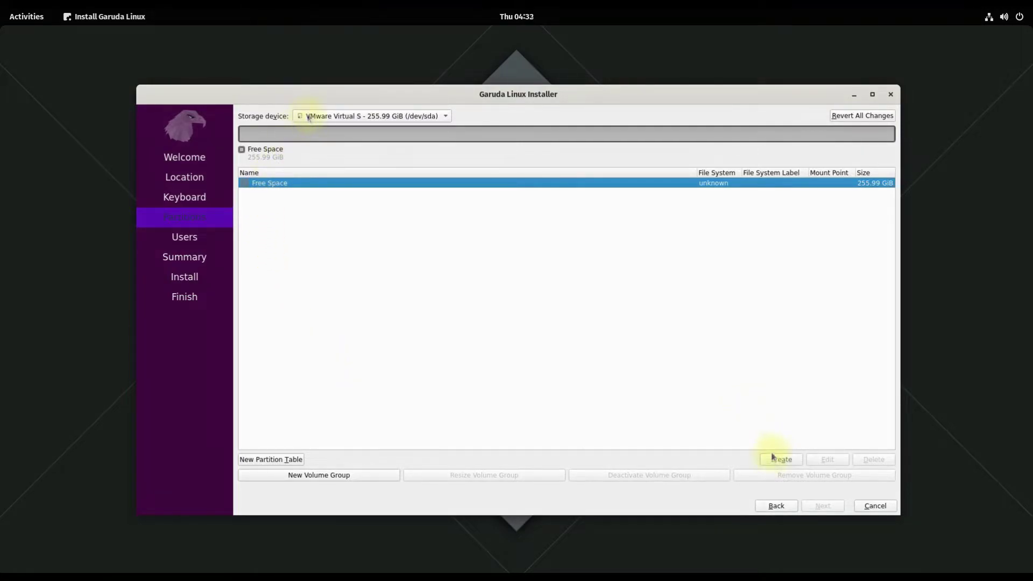
Create a 512 MiB fat32 partition mounted at /boot/efi with the boot flag set
{"action": "left_click", "coordinate": [773, 460]}
{"action": "left_click_drag", "start_coordinate": [404, 171], "coordinate": [302, 169]}
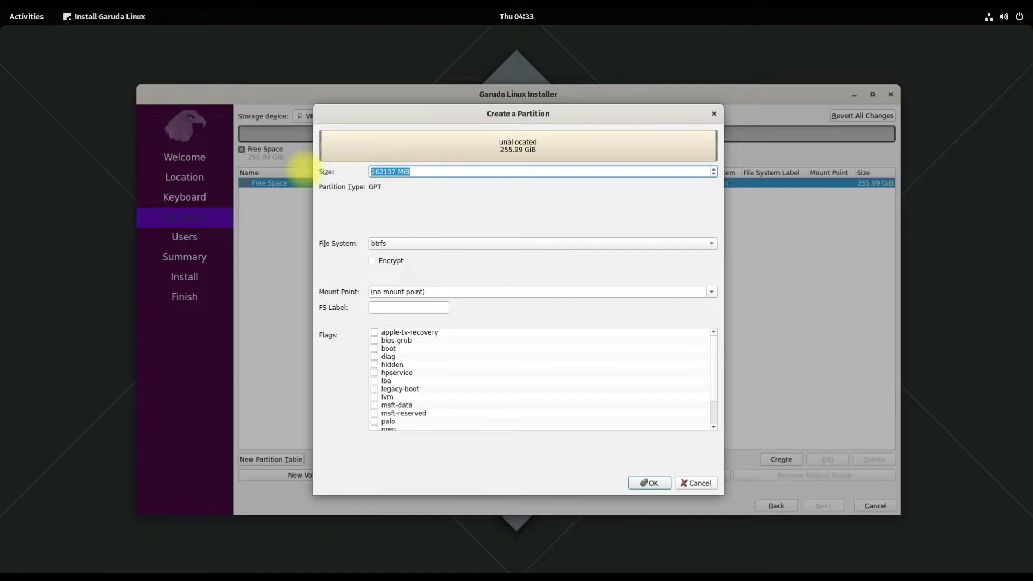
{"action": "type", "text": "512"}
{"action": "left_click", "coordinate": [696, 245]}
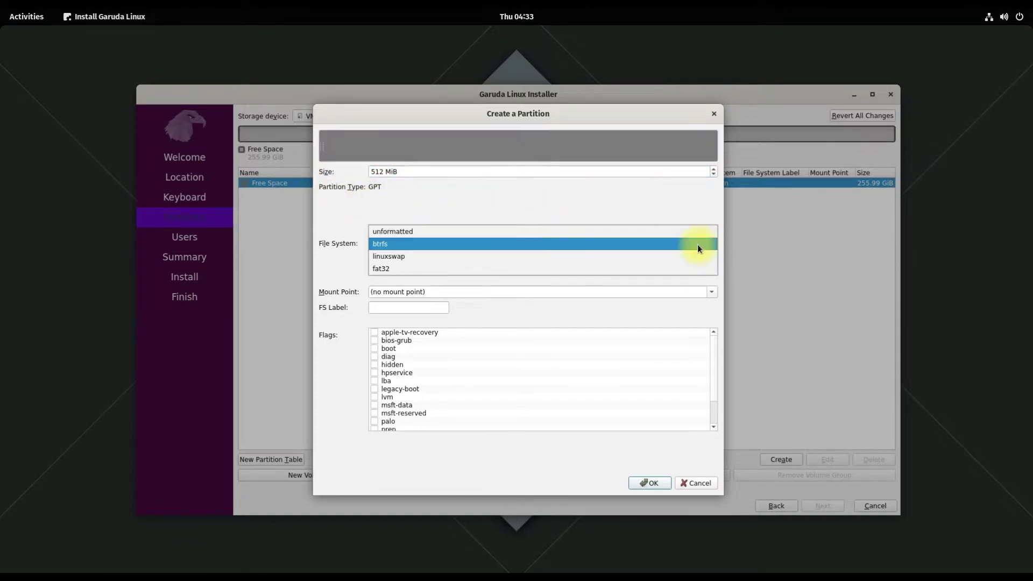
{"action": "left_click", "coordinate": [393, 269]}
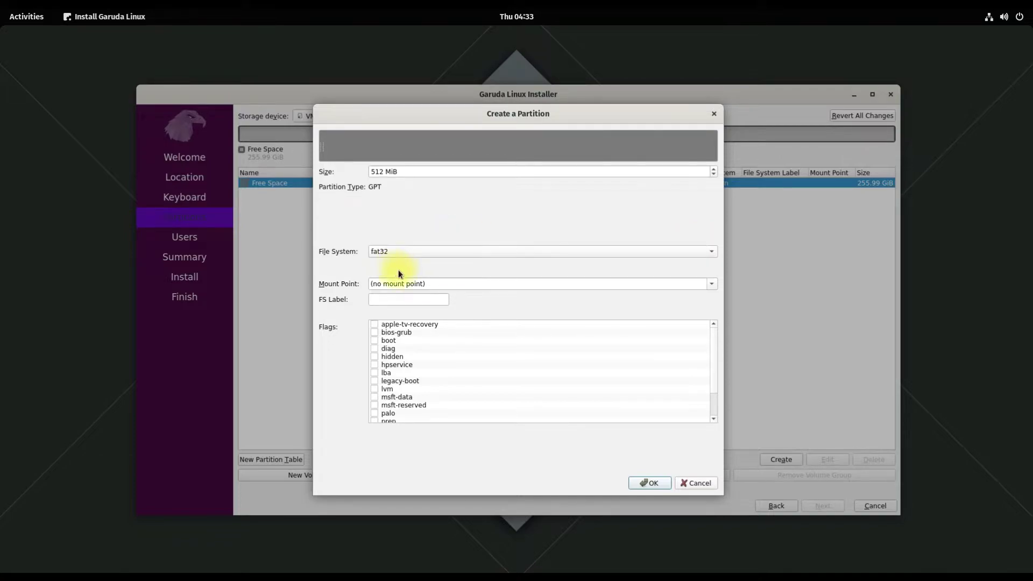
{"action": "left_click", "coordinate": [711, 283]}
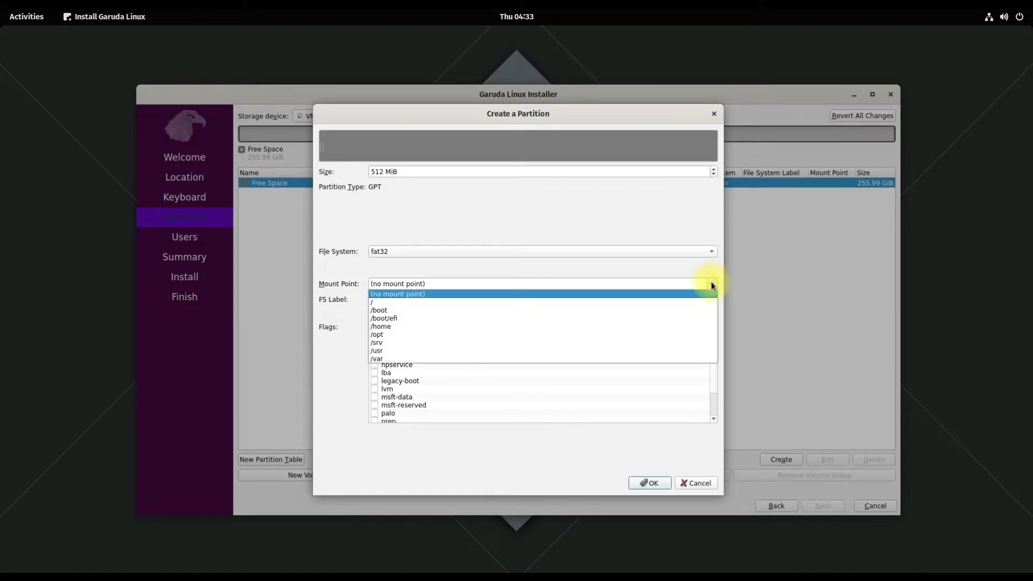
{"action": "left_click", "coordinate": [408, 316]}
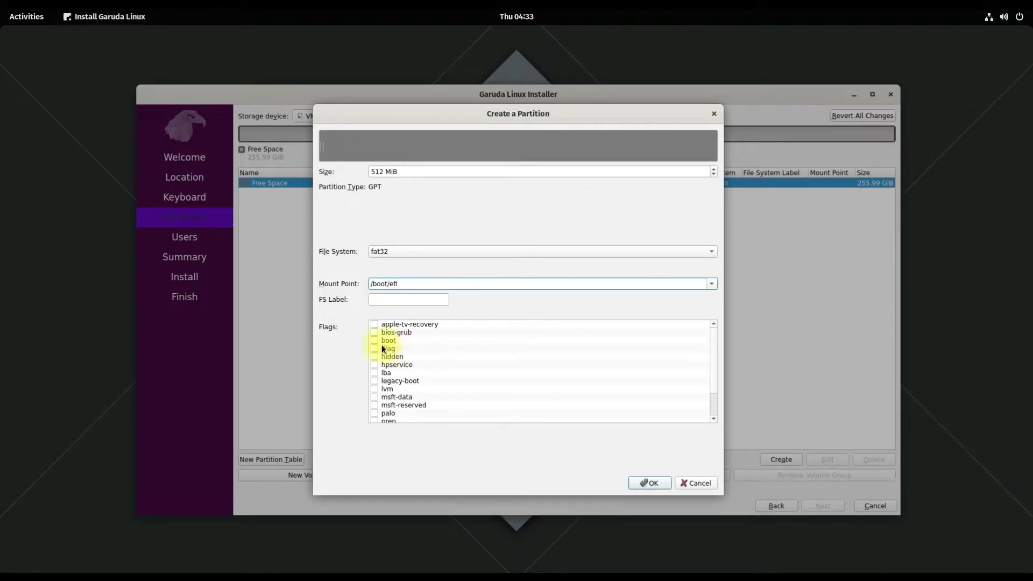
{"action": "left_click", "coordinate": [371, 341]}
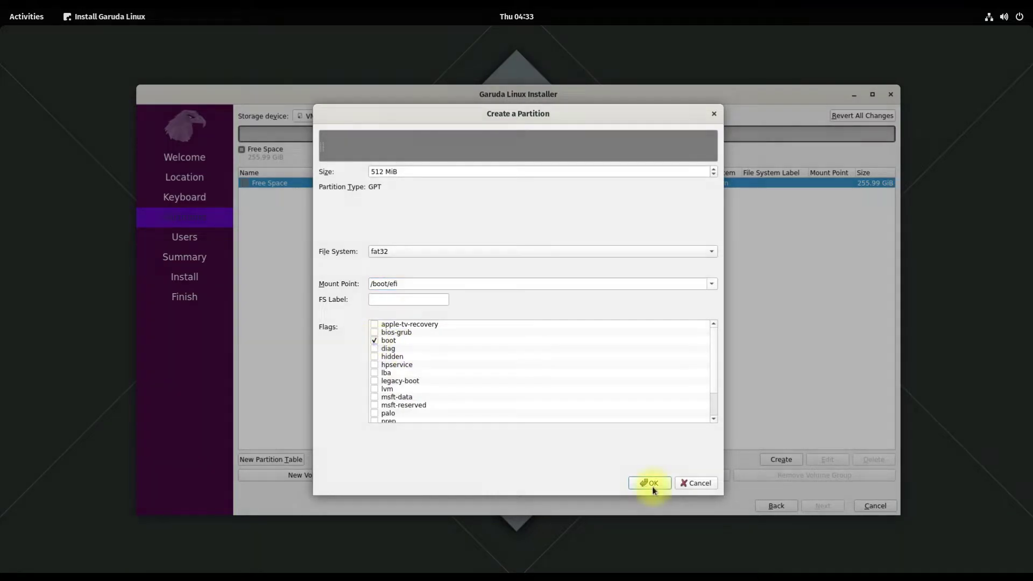
{"action": "left_click", "coordinate": [652, 483]}
{"action": "left_click", "coordinate": [287, 193]}
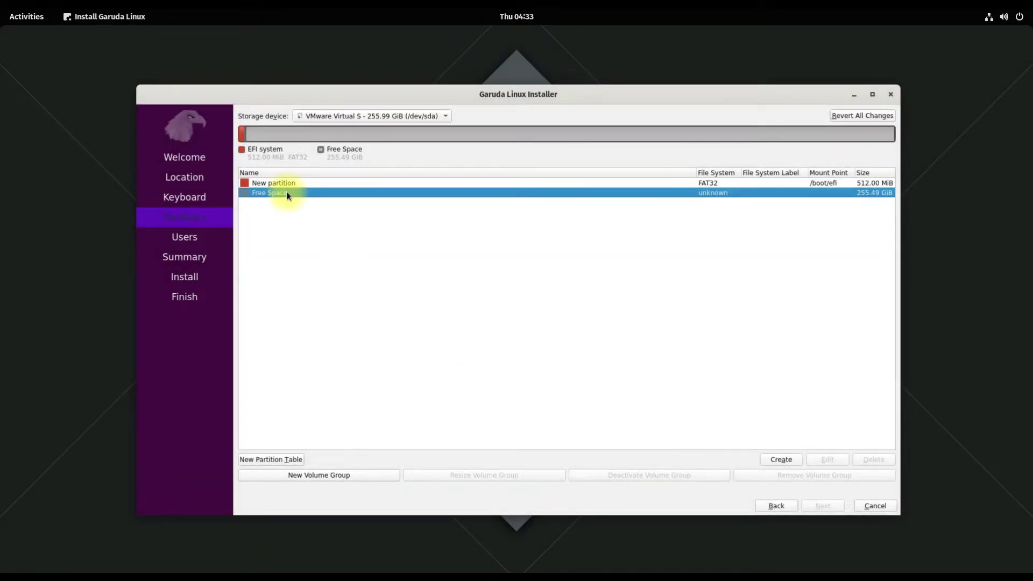
Create an 8196 MiB linuxswap partition in the free space
{"action": "left_click", "coordinate": [772, 459]}
{"action": "left_click_drag", "start_coordinate": [429, 170], "coordinate": [344, 170]}
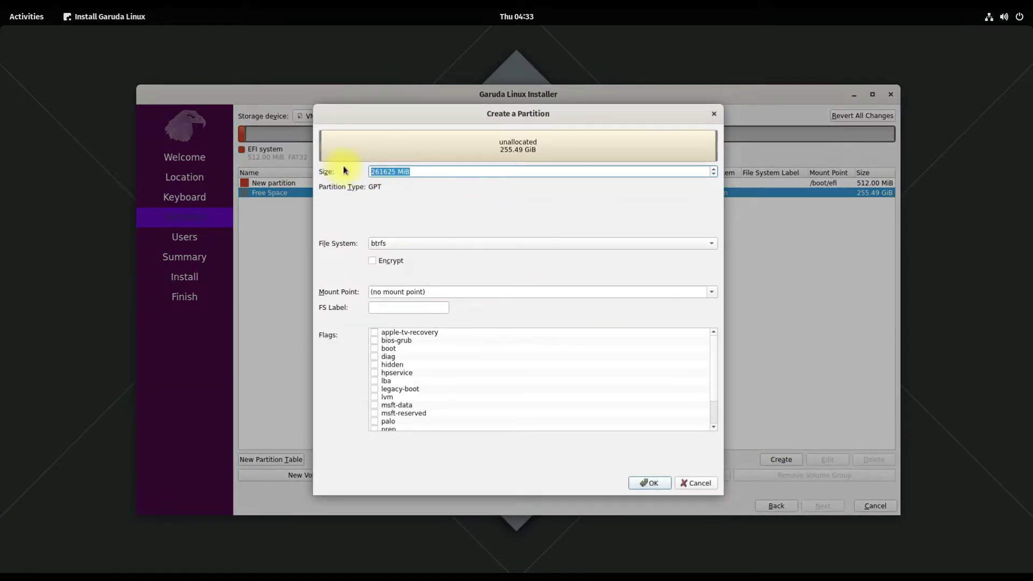
{"action": "type", "text": "8196"}
{"action": "left_click", "coordinate": [485, 241]}
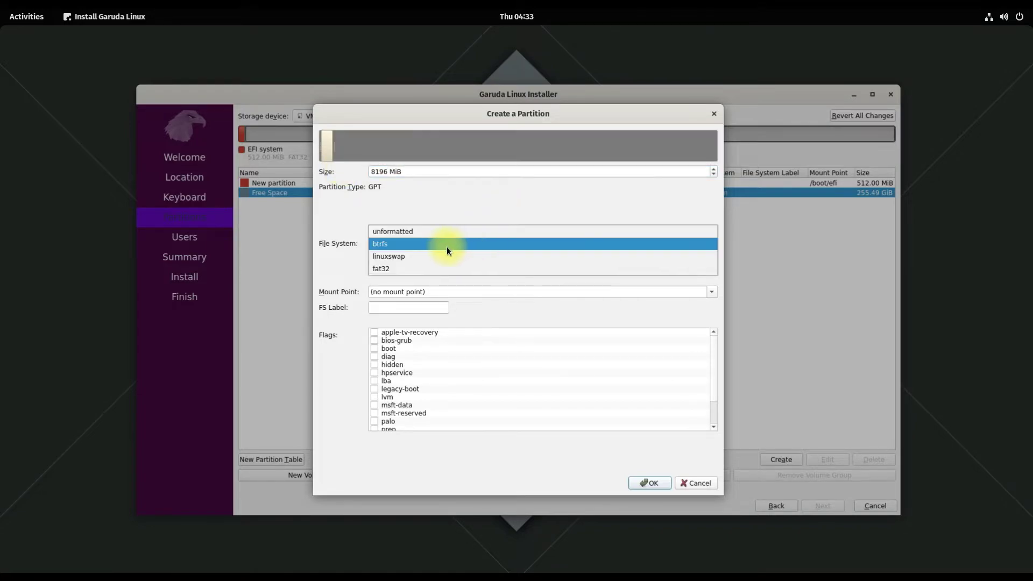
{"action": "left_click", "coordinate": [427, 254]}
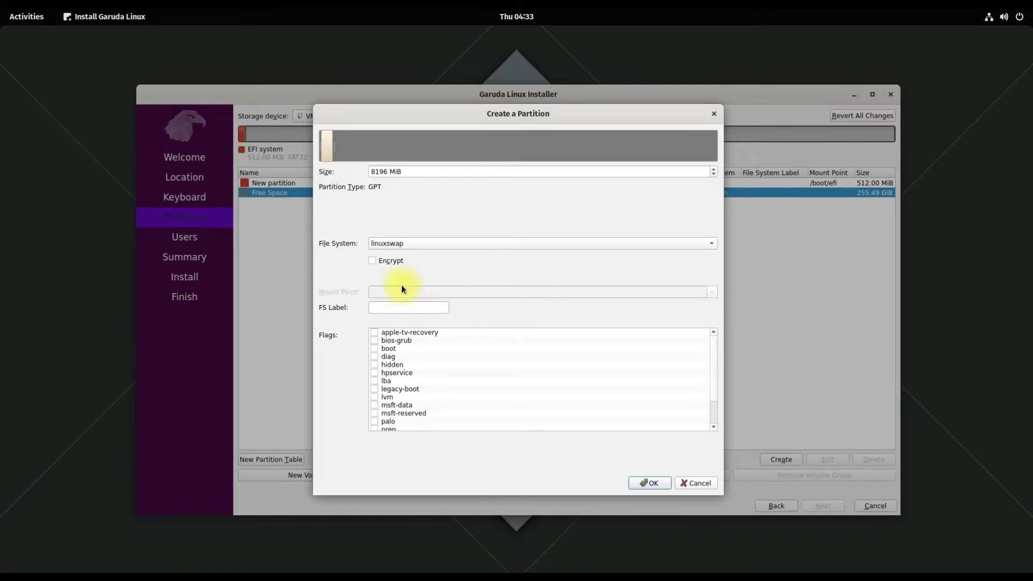
{"action": "scroll", "coordinate": [379, 398], "scroll_direction": "down", "scroll_amount": 2}
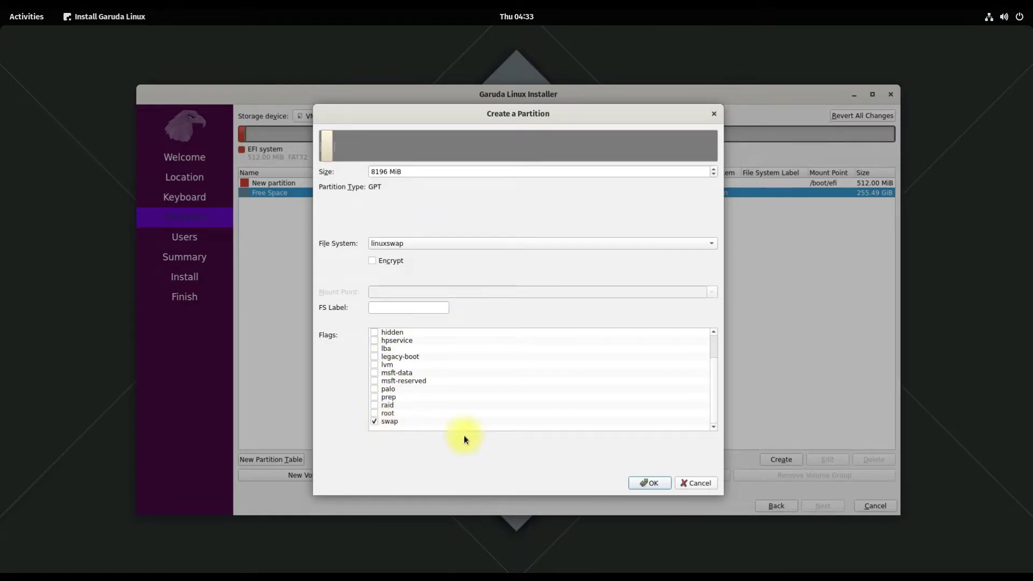
{"action": "left_click", "coordinate": [642, 481]}
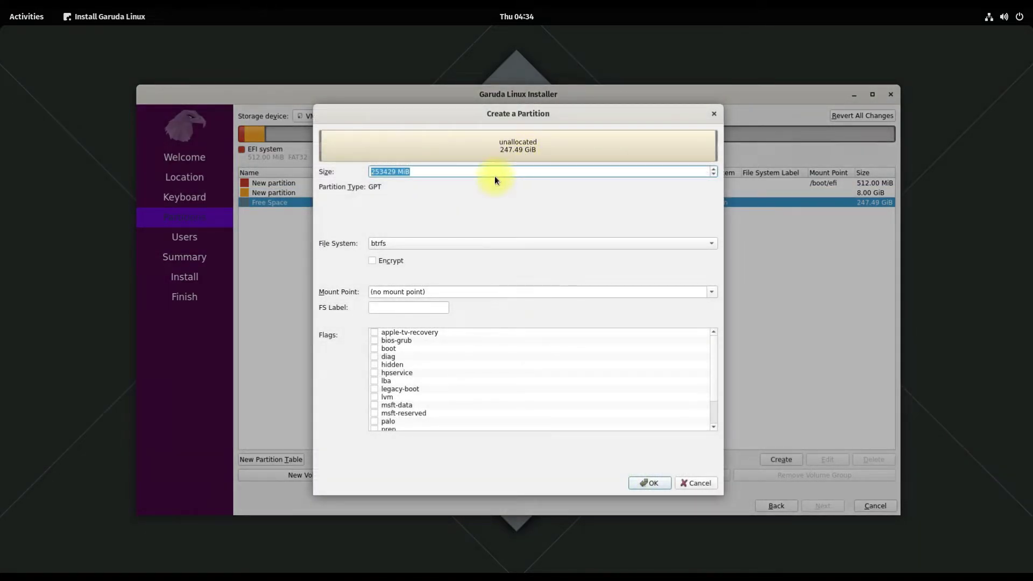
Create a 122880 MiB btrfs partition mounted at / with the root flag
{"action": "type", "text": "122880"}
{"action": "left_click", "coordinate": [714, 290]}
{"action": "left_click", "coordinate": [432, 310]}
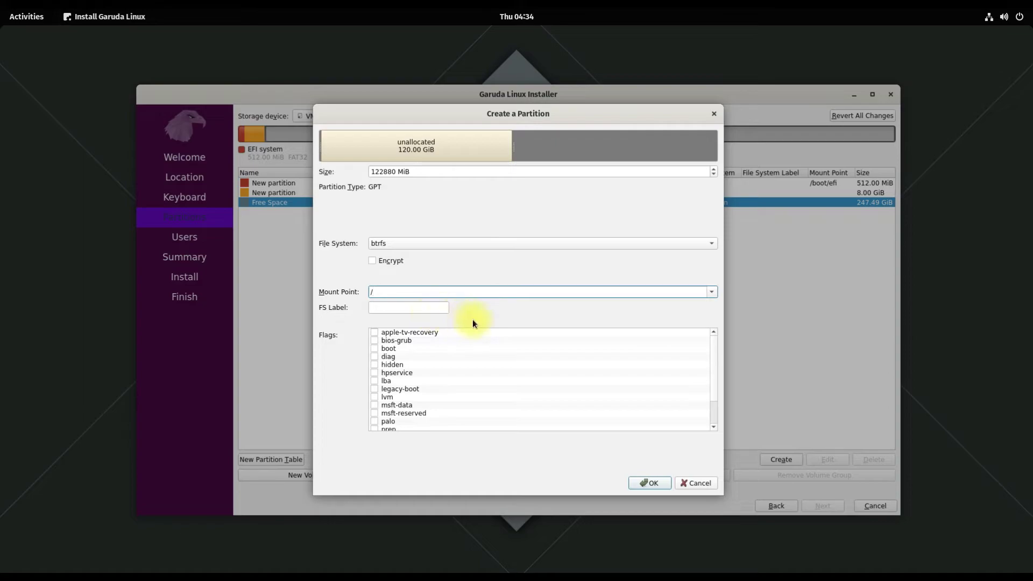
{"action": "scroll", "coordinate": [377, 422], "scroll_direction": "down", "scroll_amount": 2}
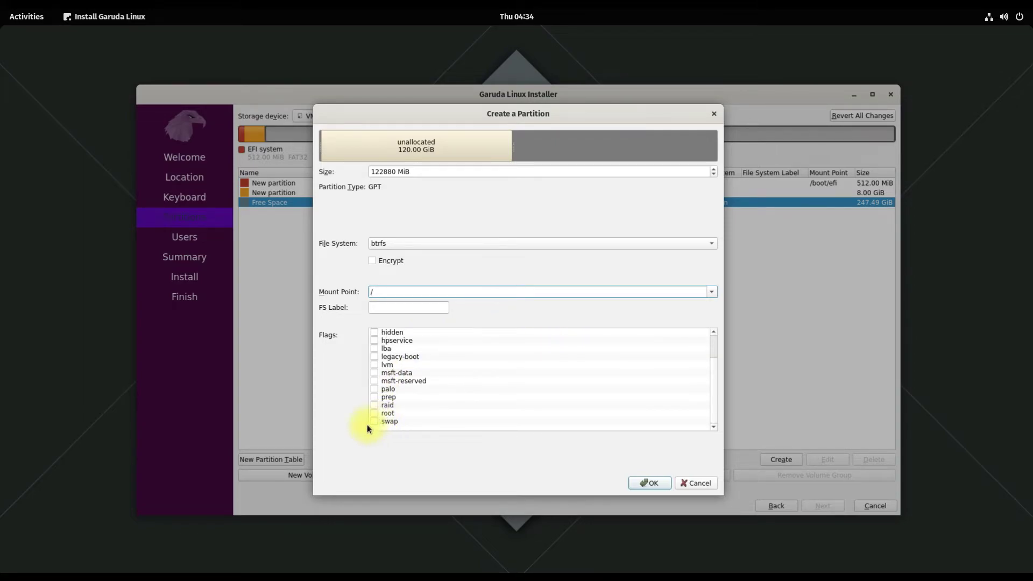
{"action": "left_click", "coordinate": [373, 414]}
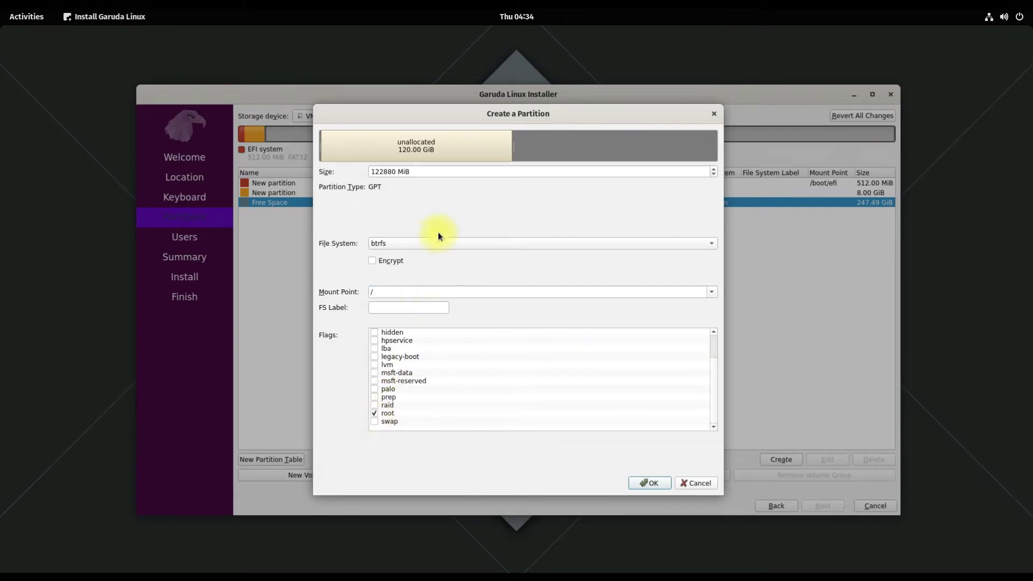
{"action": "left_click", "coordinate": [653, 482]}
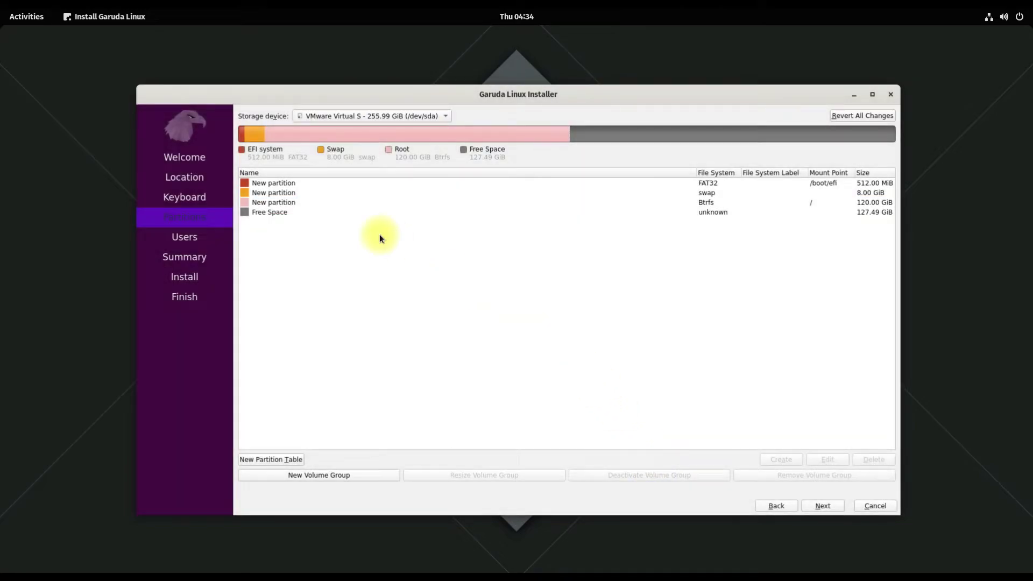
Create a btrfs partition mounted at /home using all remaining 127.49 GiB
{"action": "left_click", "coordinate": [301, 210]}
{"action": "left_click", "coordinate": [780, 460]}
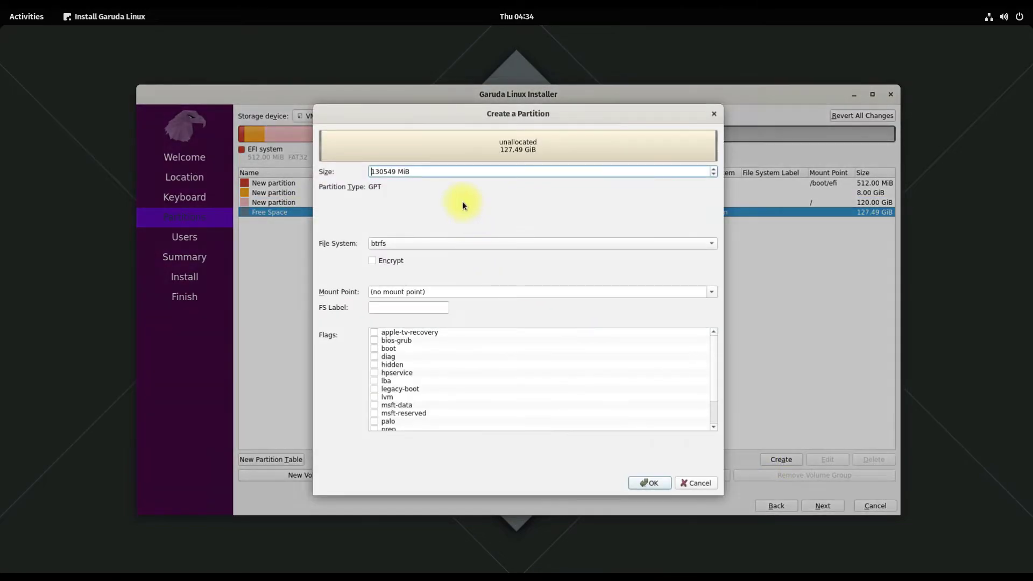
{"action": "left_click", "coordinate": [686, 245]}
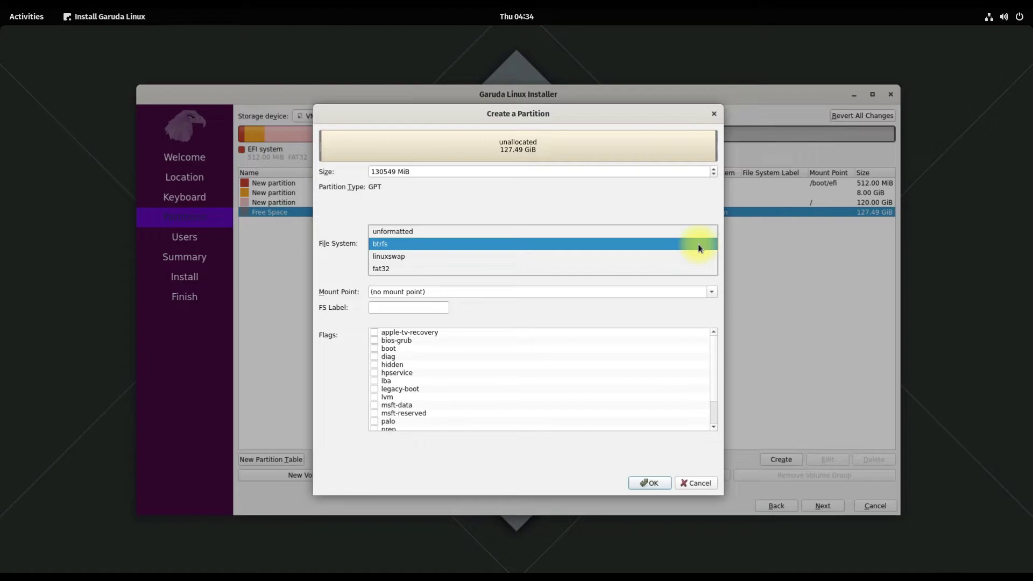
{"action": "left_click", "coordinate": [698, 244]}
{"action": "left_click", "coordinate": [700, 290]}
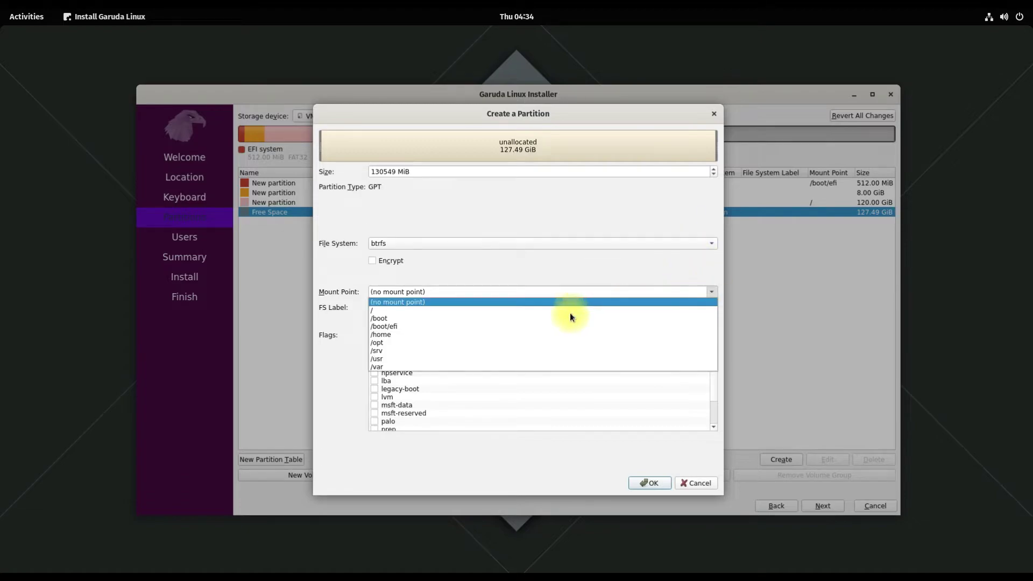
{"action": "left_click", "coordinate": [441, 334]}
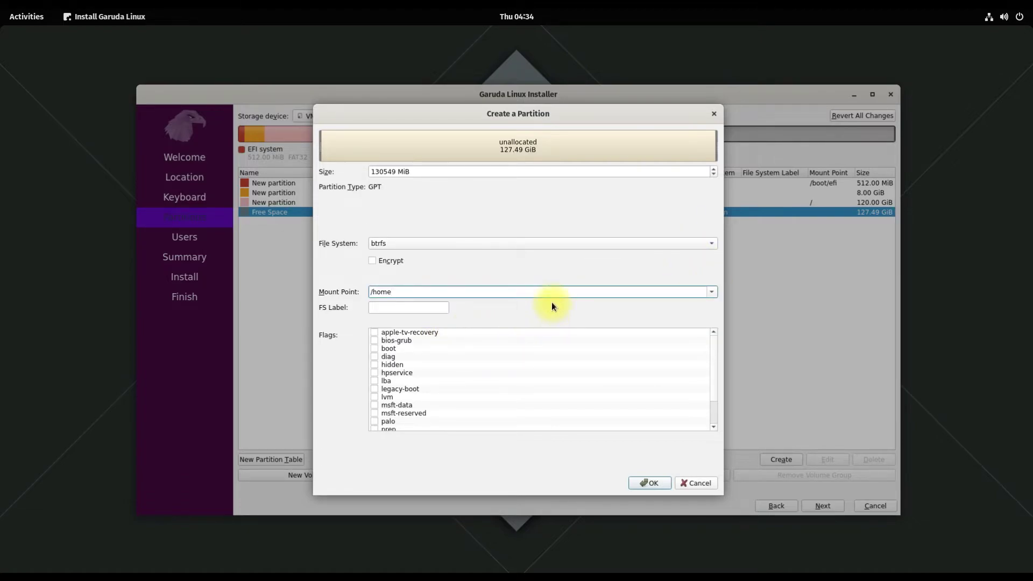
{"action": "left_click", "coordinate": [638, 477]}
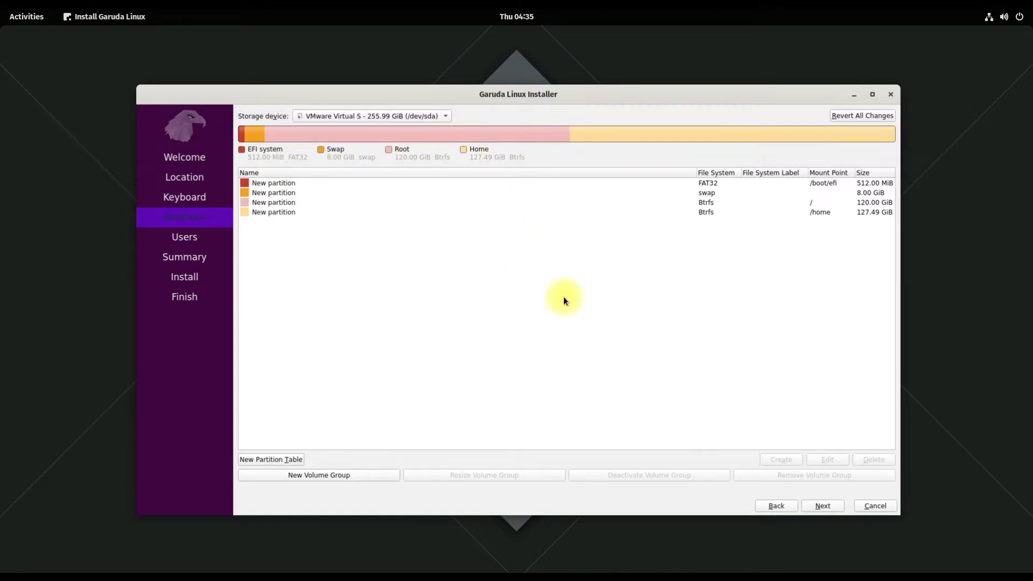
Set the computer name to Garuda-PC and enter the user's name
{"action": "left_click", "coordinate": [819, 504]}
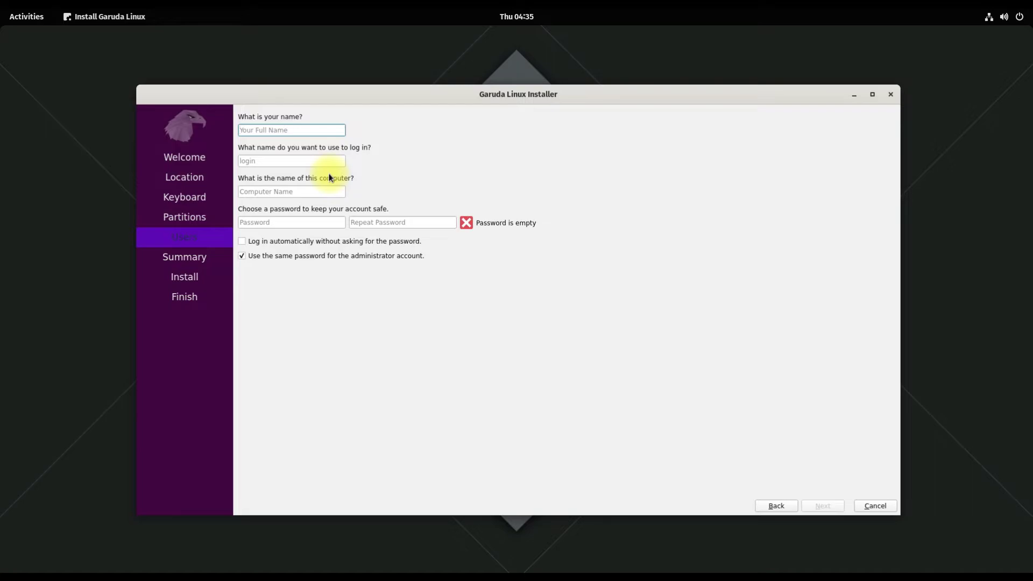
{"action": "left_click", "coordinate": [319, 192]}
{"action": "type", "text": "Garuda-PC"}
{"action": "key", "text": "shift+Tab"}
{"action": "key", "text": "shift+Tab"}
{"action": "type", "text": "techsolut"}
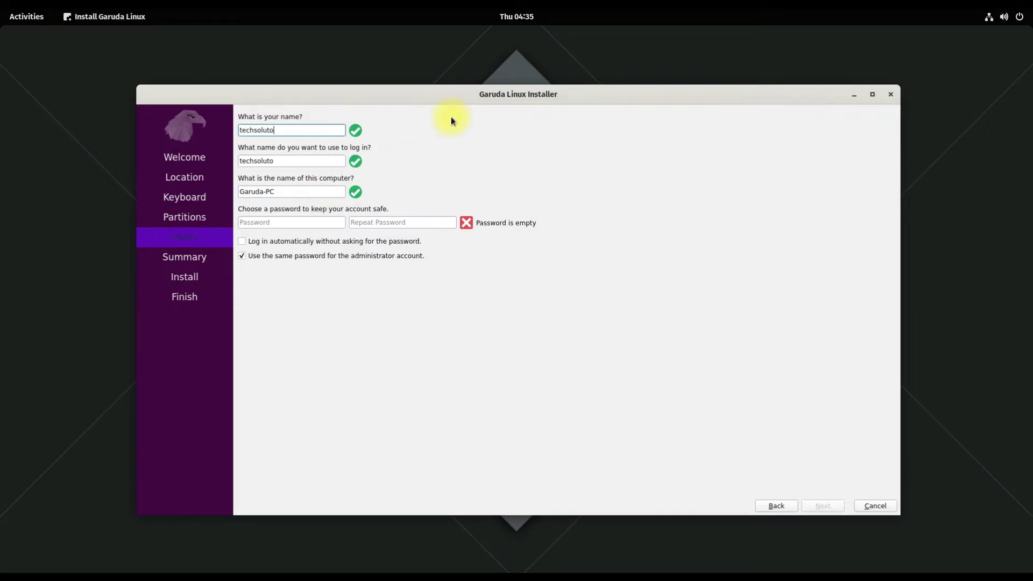
{"action": "type", "text": "ionz"}
Enter and confirm the account password, then proceed to the Summary
{"action": "key", "text": "Tab"}
{"action": "key", "text": "Tab"}
{"action": "key", "text": "Tab"}
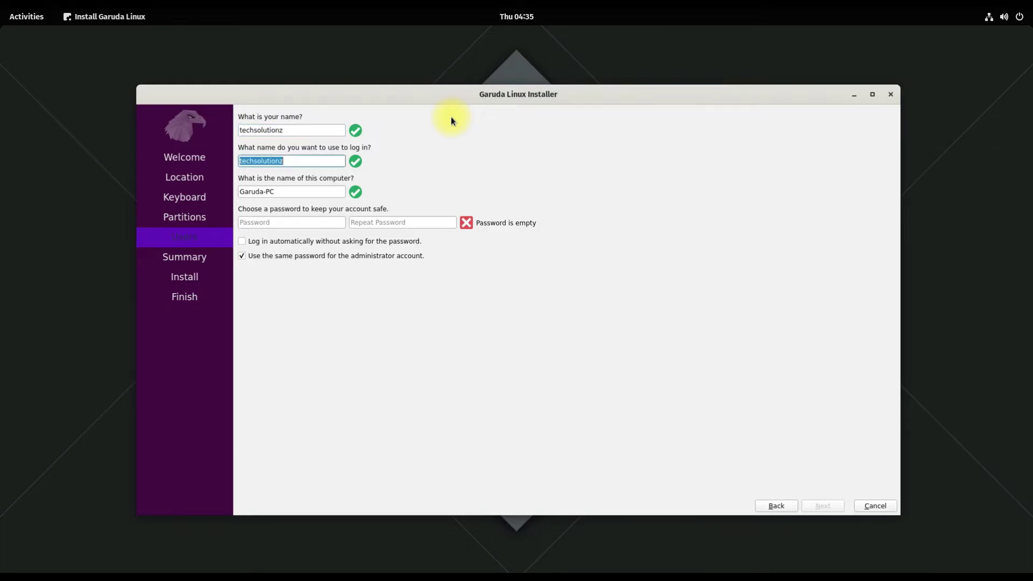
{"action": "type", "text": "******"}
{"action": "key", "text": "Tab"}
{"action": "type", "text": "******"}
{"action": "key", "text": "Tab"}
{"action": "key", "text": "Tab"}
{"action": "left_click", "coordinate": [822, 505]}
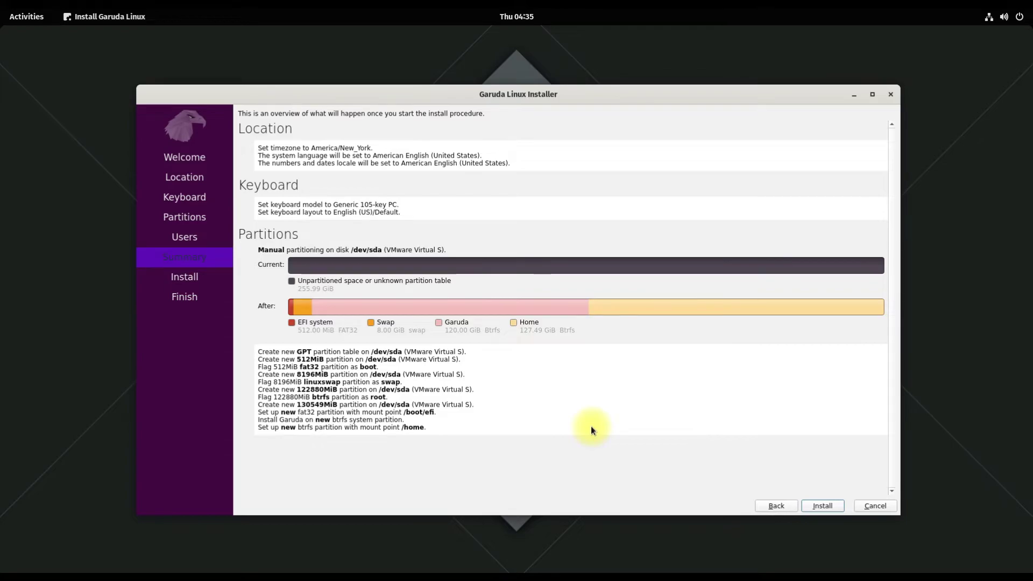
Start the installation, confirming the irreversible disk changes with Install now
{"action": "left_click", "coordinate": [822, 504]}
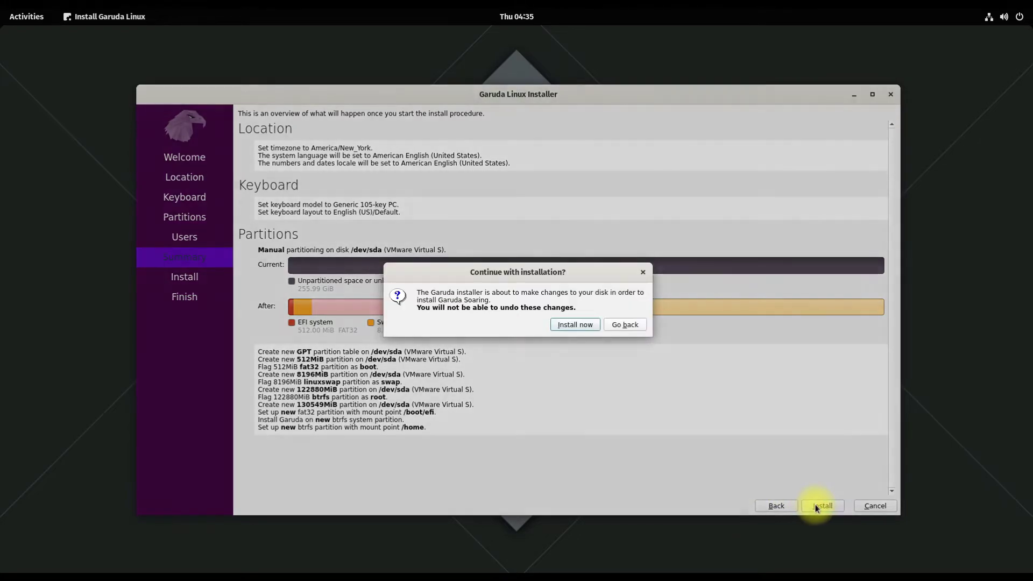
{"action": "left_click", "coordinate": [574, 325]}
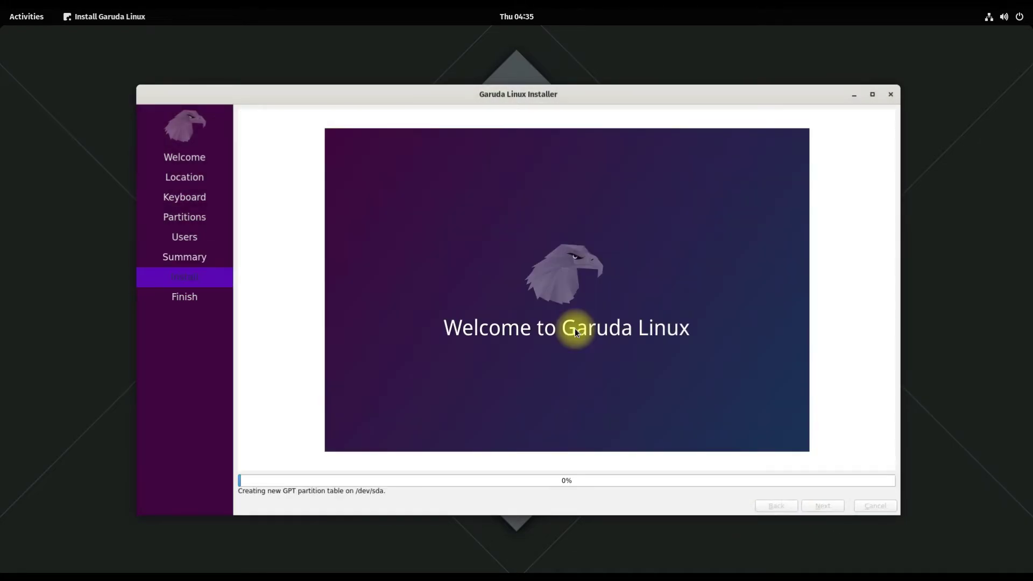